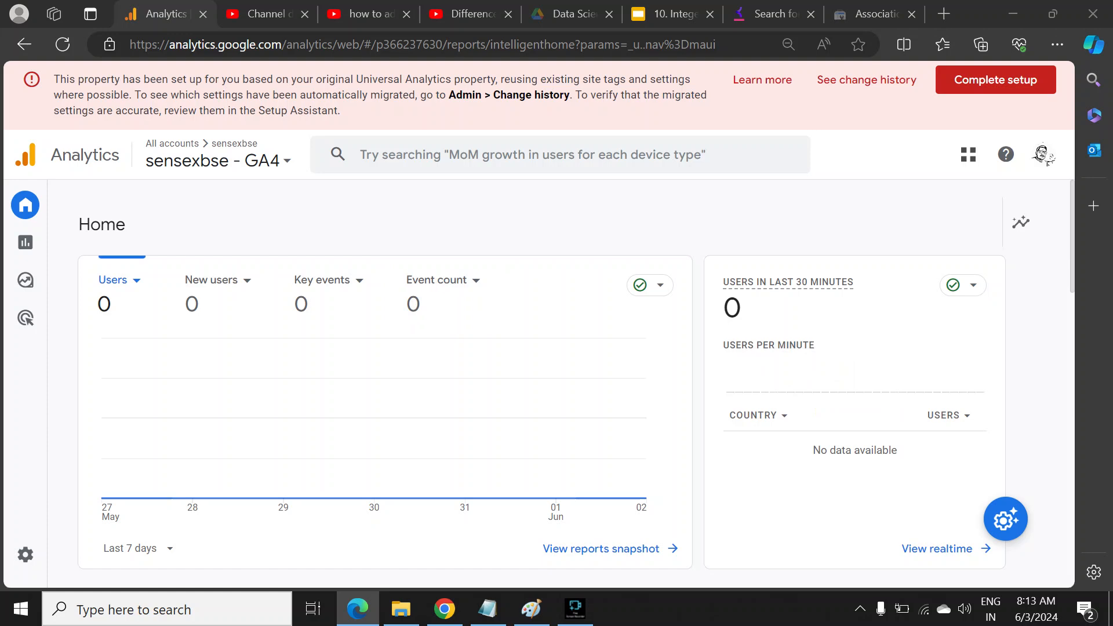
Step: Open the Data streams settings of the sensexbse - GA4 property from the Admin area
{"action": "mouse_move", "coordinate": [25, 260]}
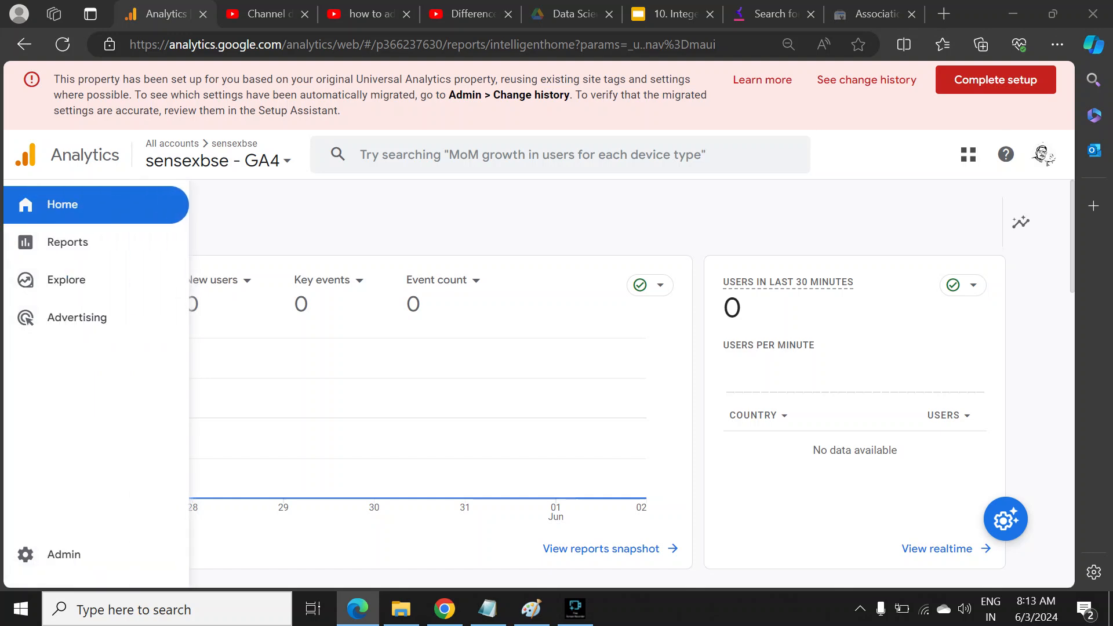
{"action": "mouse_move", "coordinate": [26, 348]}
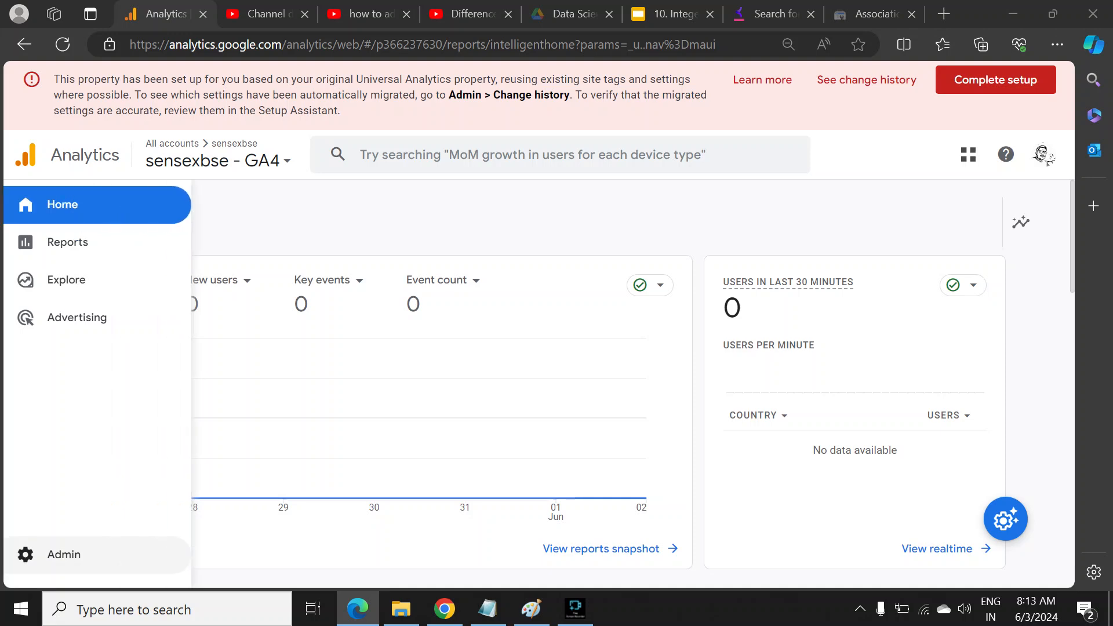
{"action": "left_click", "coordinate": [64, 554]}
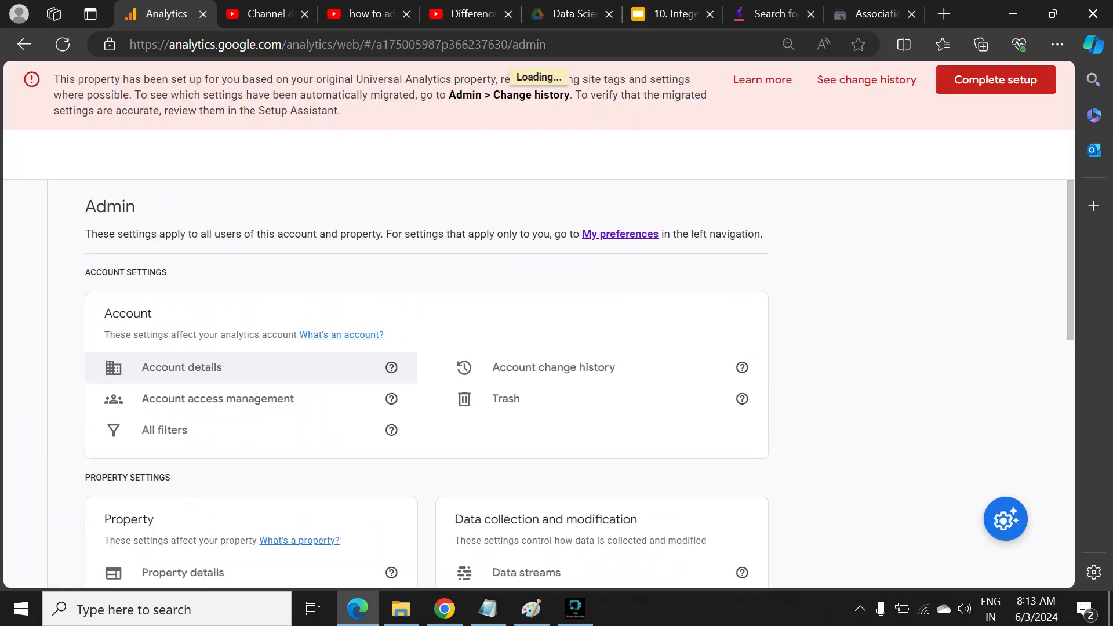
{"action": "scroll", "coordinate": [800, 400], "scroll_direction": "down", "scroll_amount": 3}
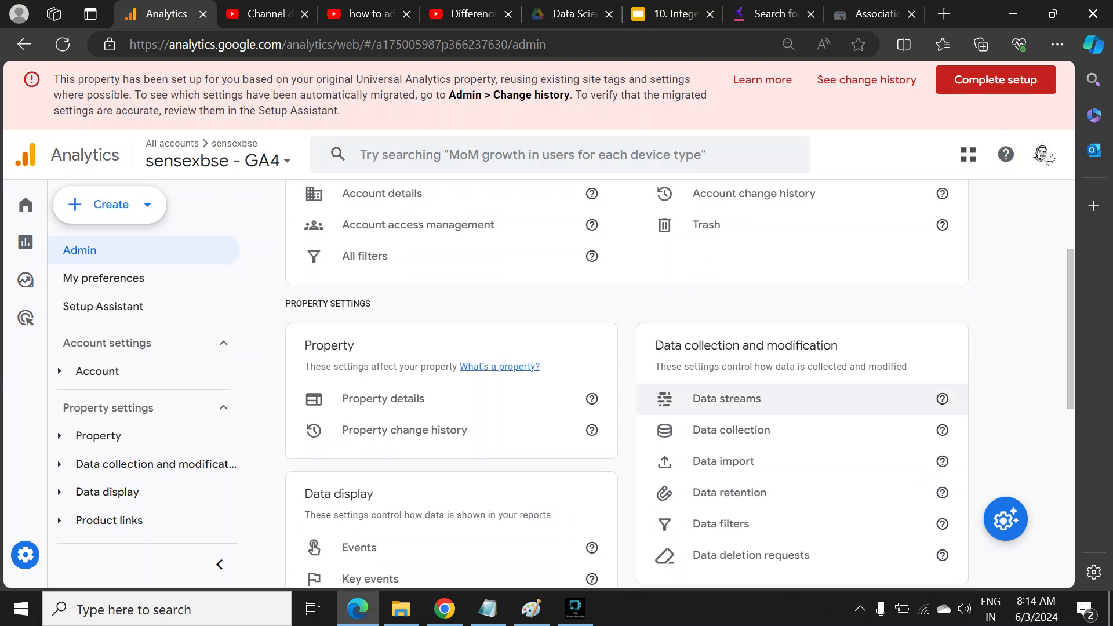
{"action": "scroll", "coordinate": [799, 429], "scroll_direction": "up", "scroll_amount": 3}
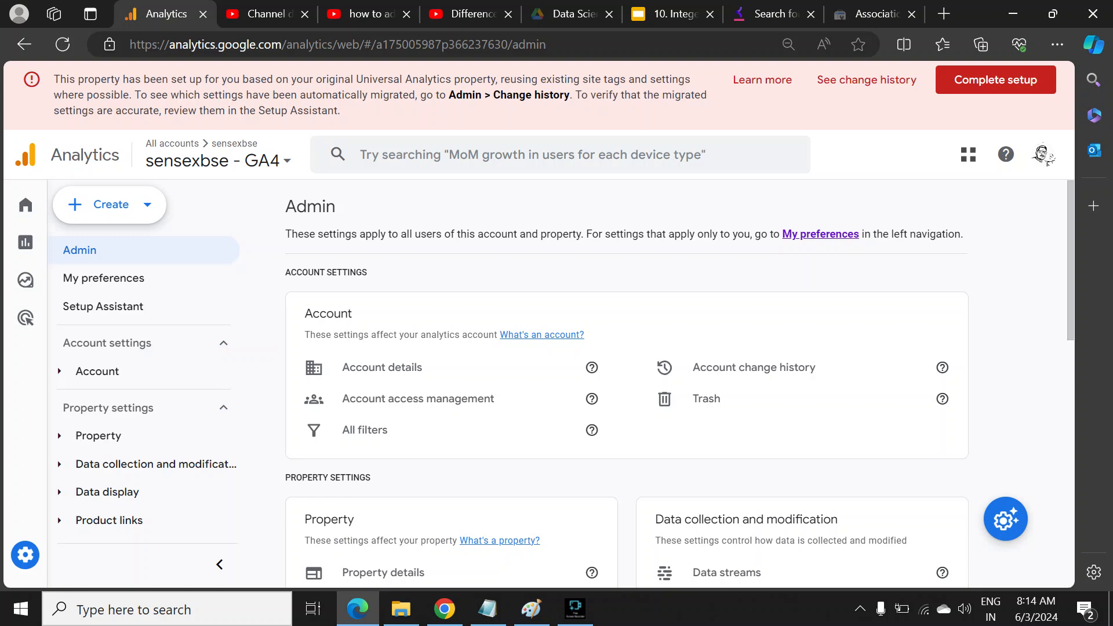
{"action": "scroll", "coordinate": [799, 429], "scroll_direction": "down", "scroll_amount": 3}
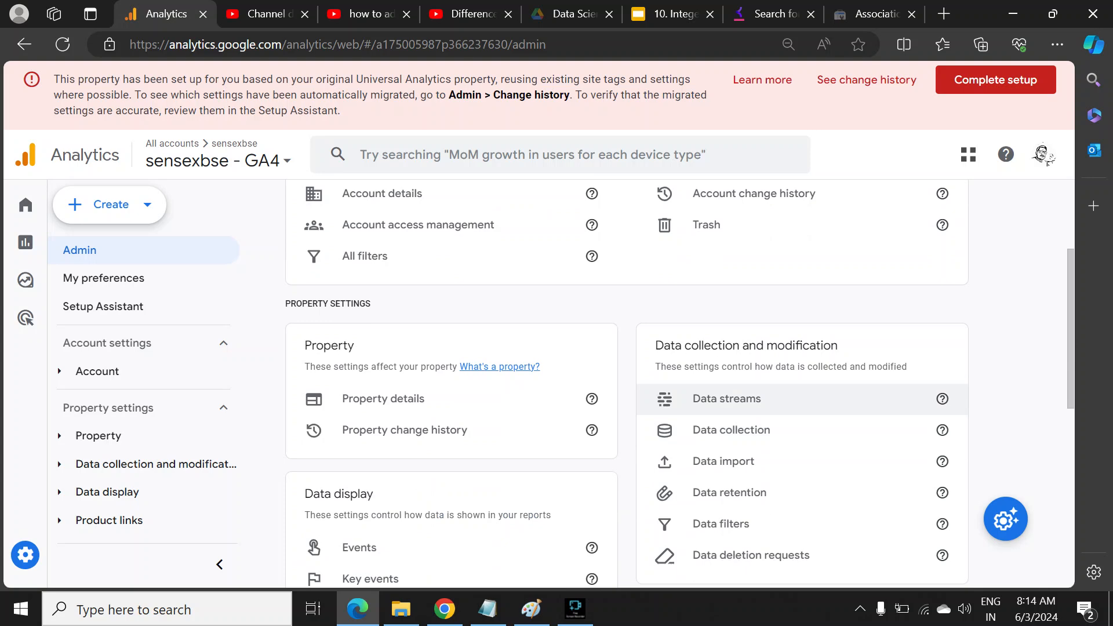
{"action": "left_click", "coordinate": [727, 399]}
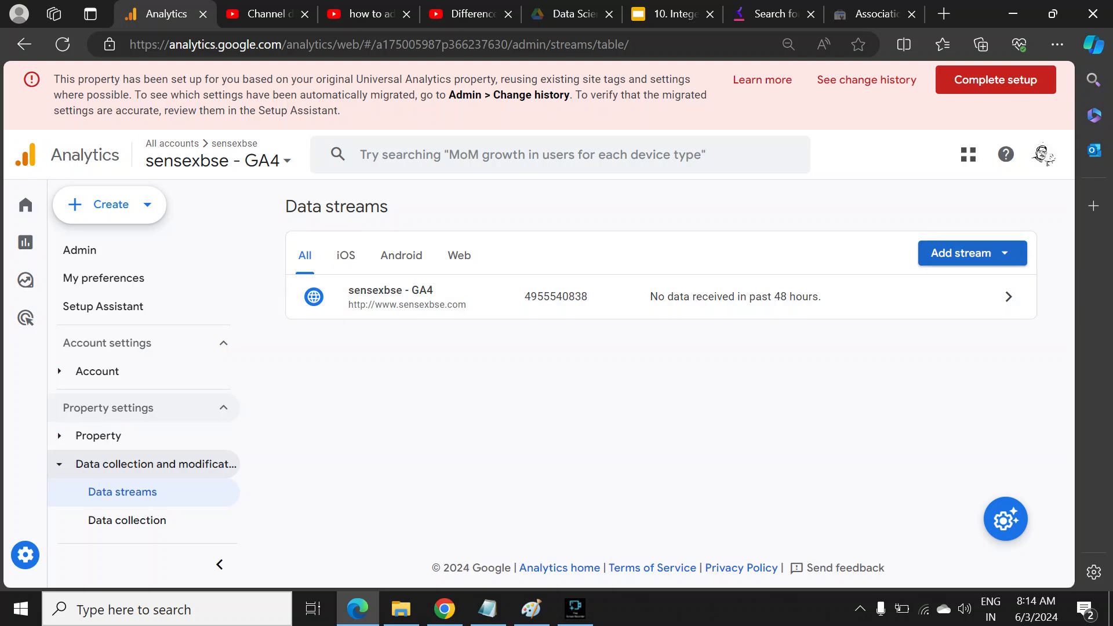
Step: Check the stream types that can be added and view the data streams by Web, Android, iOS and All
{"action": "left_click", "coordinate": [961, 253]}
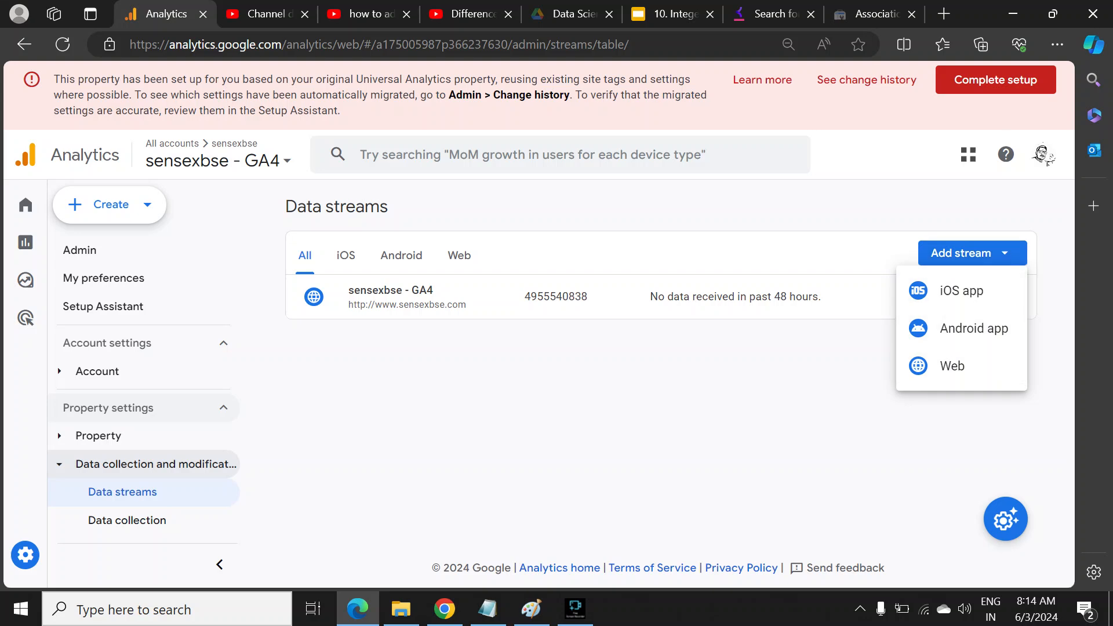
{"action": "left_click", "coordinate": [459, 255]}
{"action": "left_click", "coordinate": [459, 255]}
{"action": "left_click", "coordinate": [401, 255]}
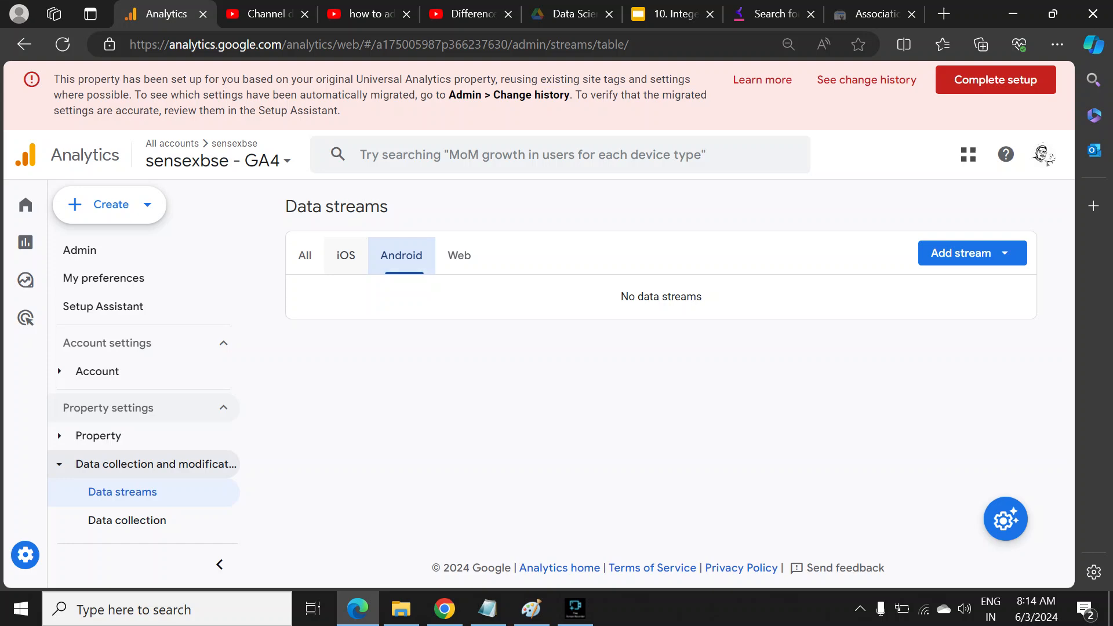
{"action": "left_click", "coordinate": [346, 255]}
{"action": "left_click", "coordinate": [305, 255]}
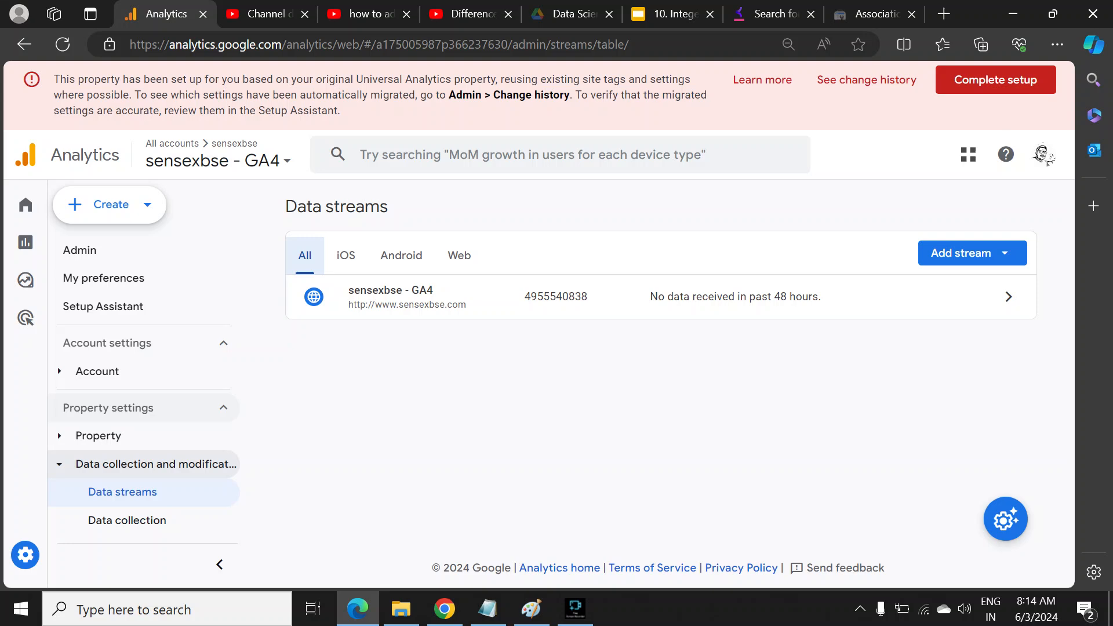
Step: Open the details of the sensexbse - GA4 web stream and copy its measurement ID
{"action": "left_click", "coordinate": [637, 296]}
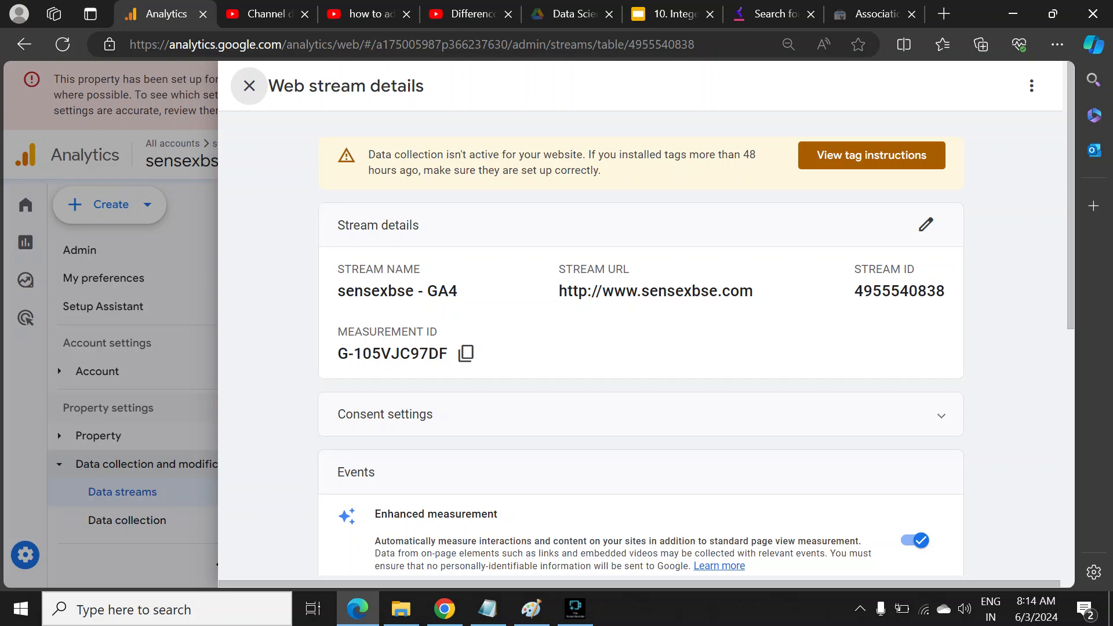
{"action": "left_click", "coordinate": [466, 353]}
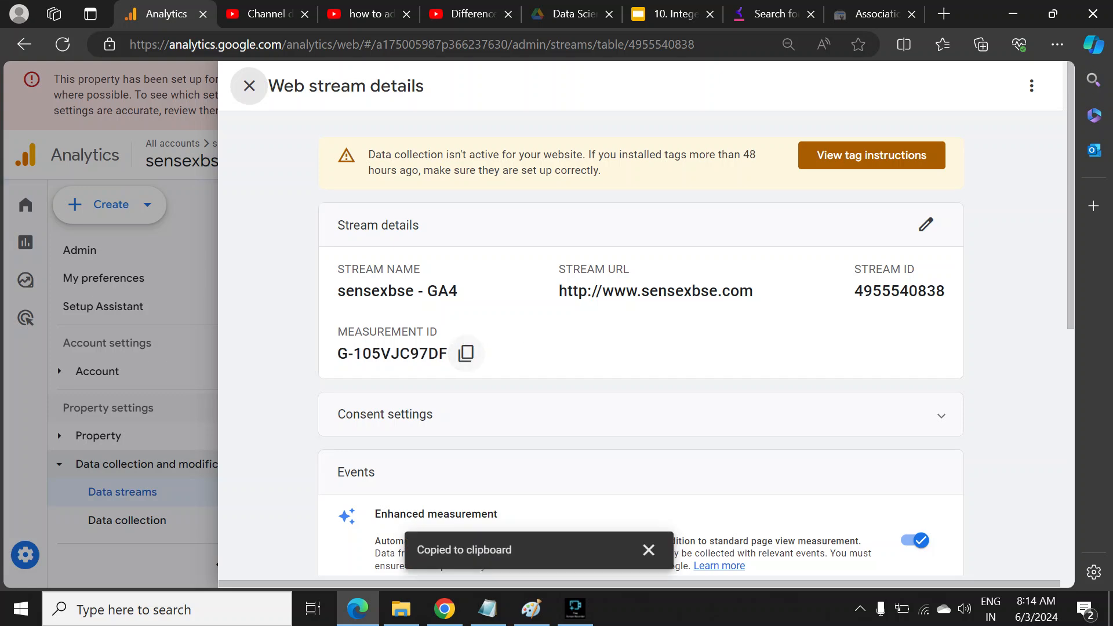
Step: Open the Google tag configuration settings of the web stream
{"action": "scroll", "coordinate": [641, 319], "scroll_direction": "down", "scroll_amount": 7}
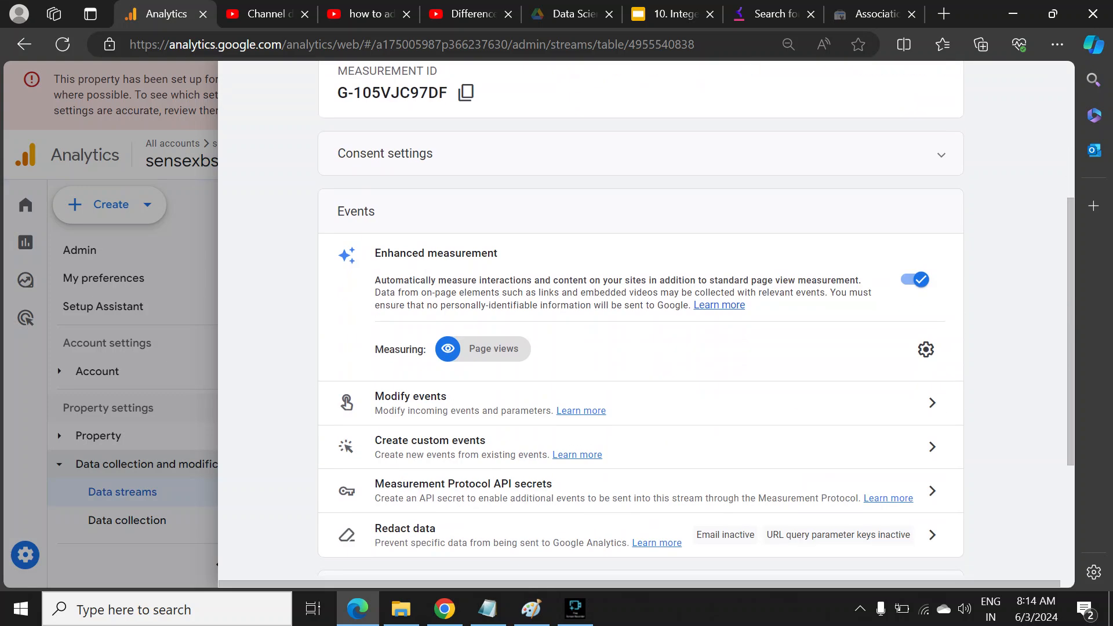
{"action": "scroll", "coordinate": [641, 319], "scroll_direction": "down", "scroll_amount": 1}
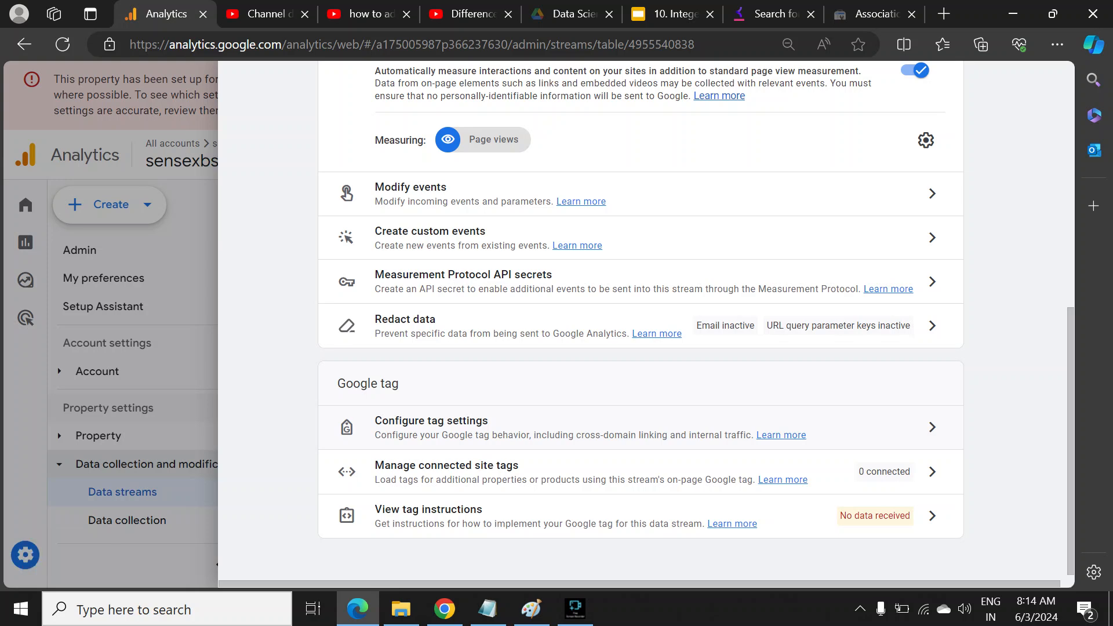
{"action": "left_click", "coordinate": [639, 427]}
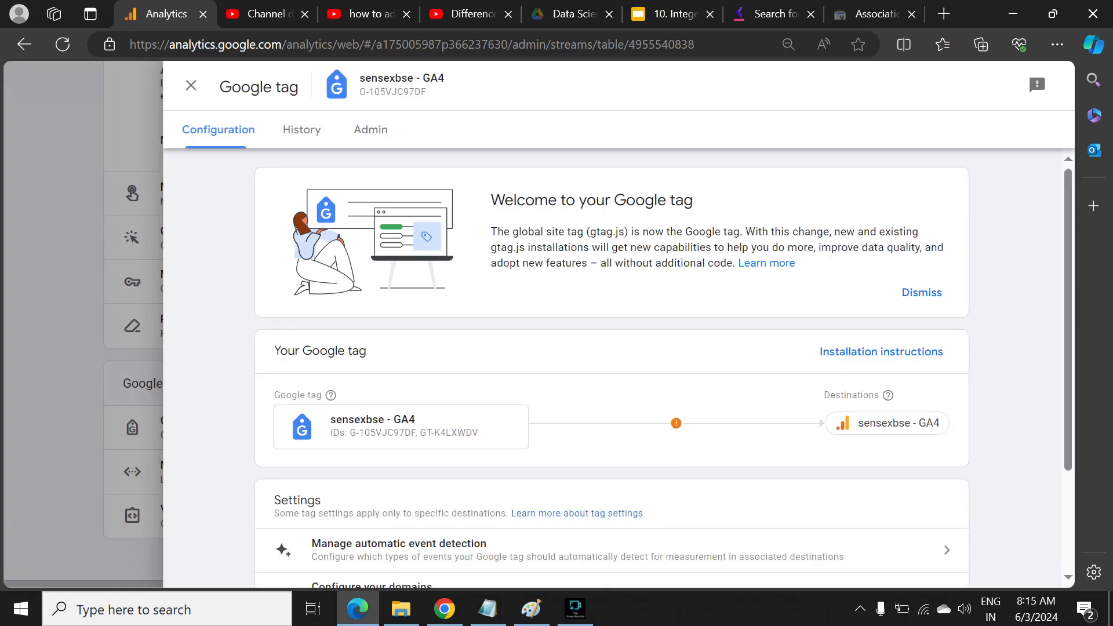
{"action": "scroll", "coordinate": [664, 368], "scroll_direction": "down", "scroll_amount": 2}
{"action": "scroll", "coordinate": [663, 369], "scroll_direction": "up", "scroll_amount": 2}
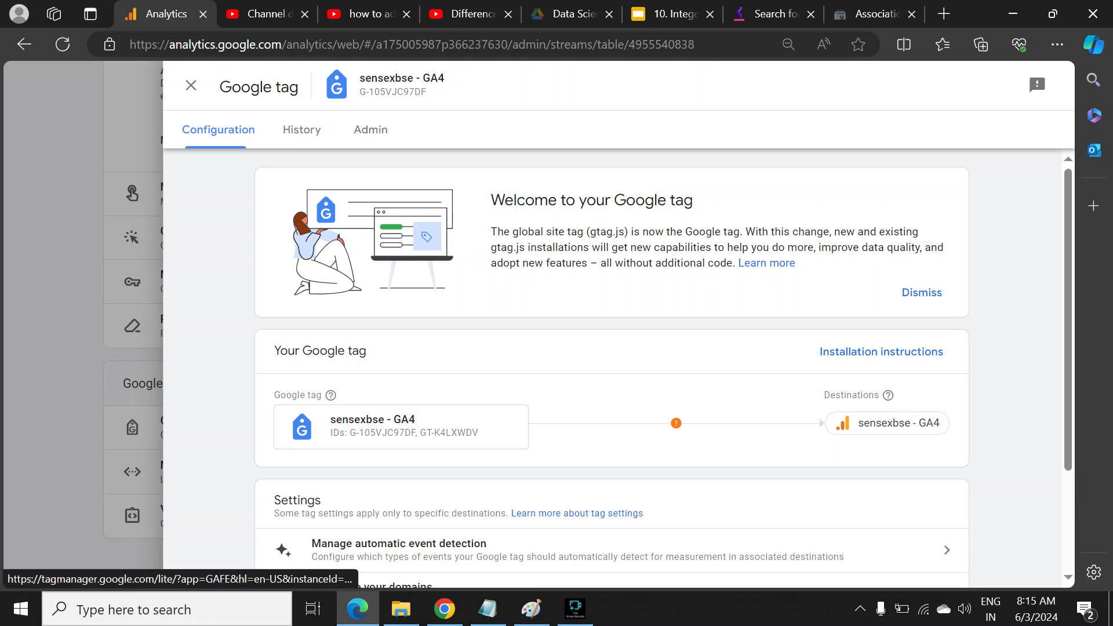
Step: Review the Google tag's change history and its management and user options
{"action": "left_click", "coordinate": [370, 130]}
{"action": "left_click", "coordinate": [218, 130]}
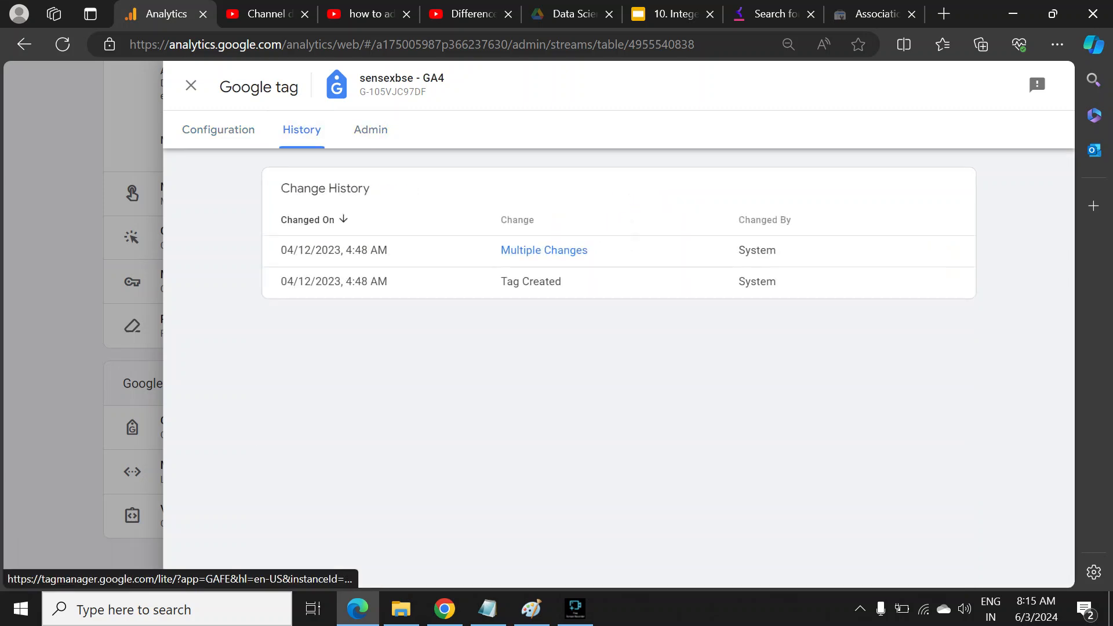
{"action": "left_click", "coordinate": [370, 130]}
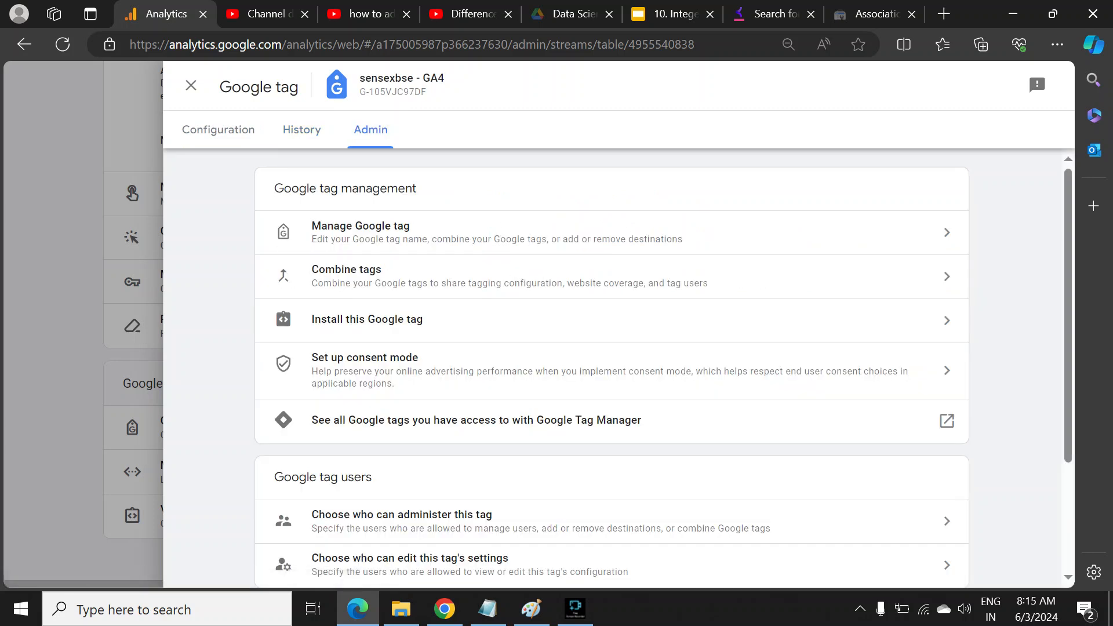
{"action": "left_click", "coordinate": [302, 130]}
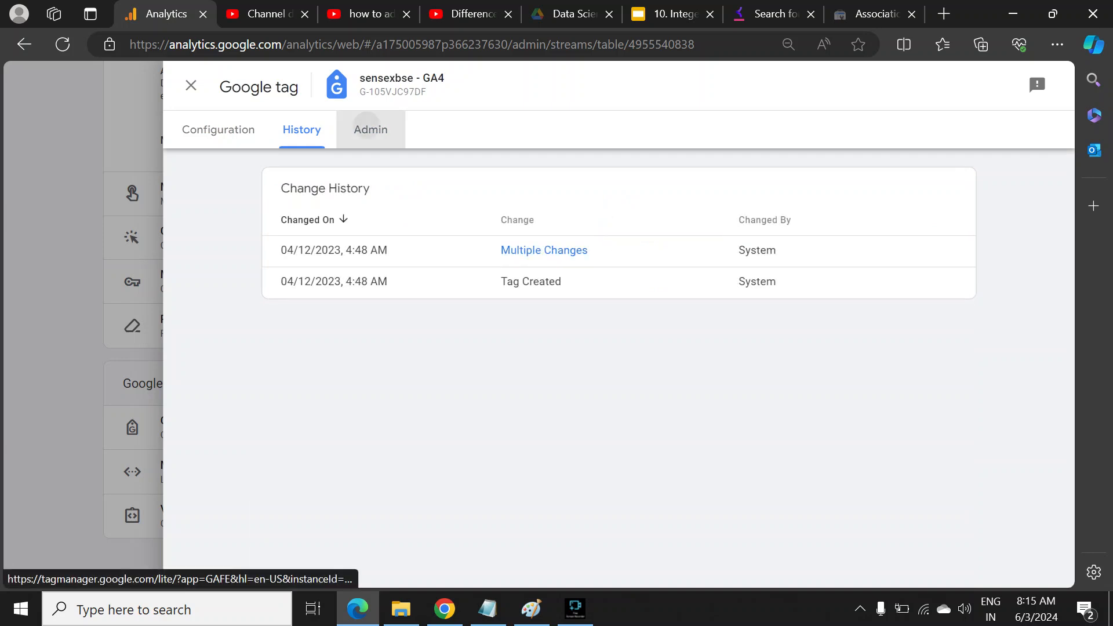
{"action": "left_click", "coordinate": [370, 130]}
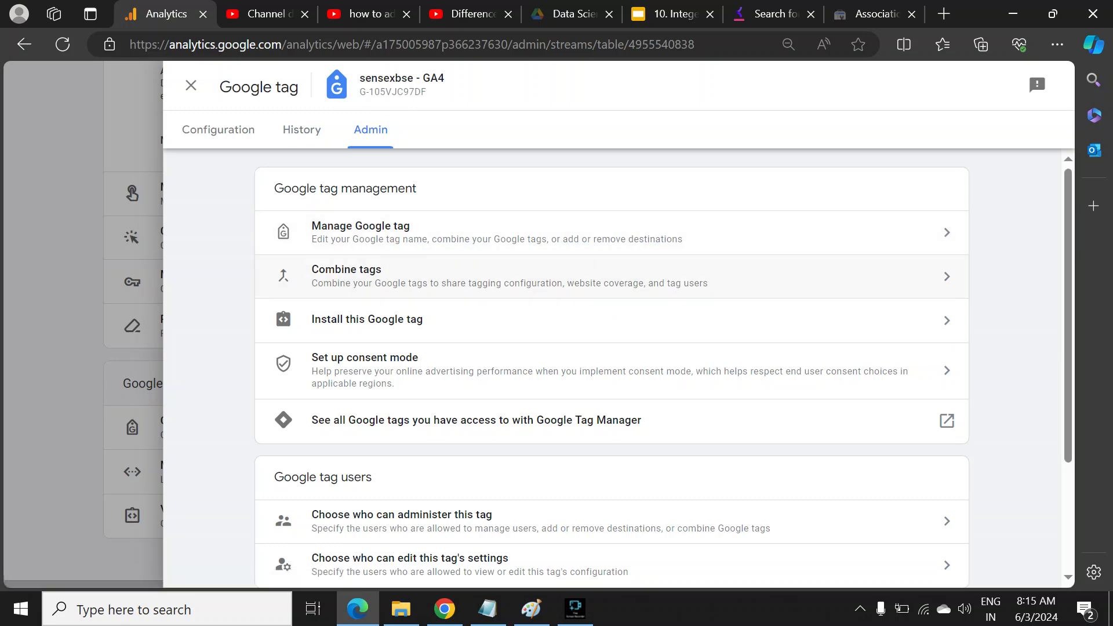
Step: Open the manual installation instructions for the Google tag and copy the gtag.js code snippet
{"action": "scroll", "coordinate": [664, 374], "scroll_direction": "down", "scroll_amount": 2}
{"action": "scroll", "coordinate": [664, 374], "scroll_direction": "up", "scroll_amount": 2}
{"action": "left_click", "coordinate": [367, 319]}
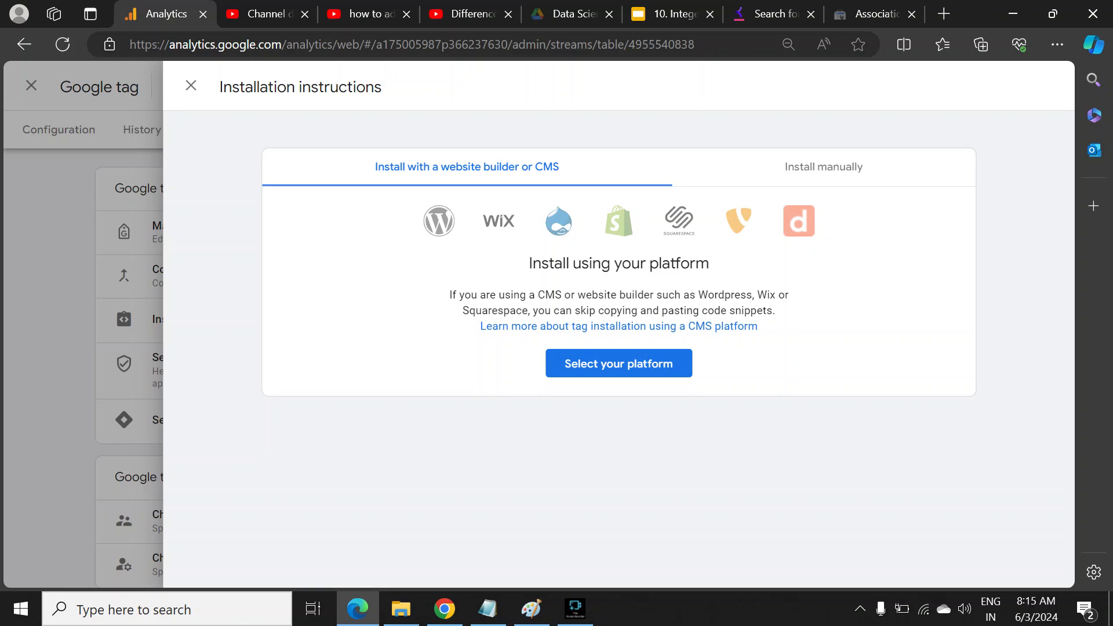
{"action": "left_click", "coordinate": [823, 167]}
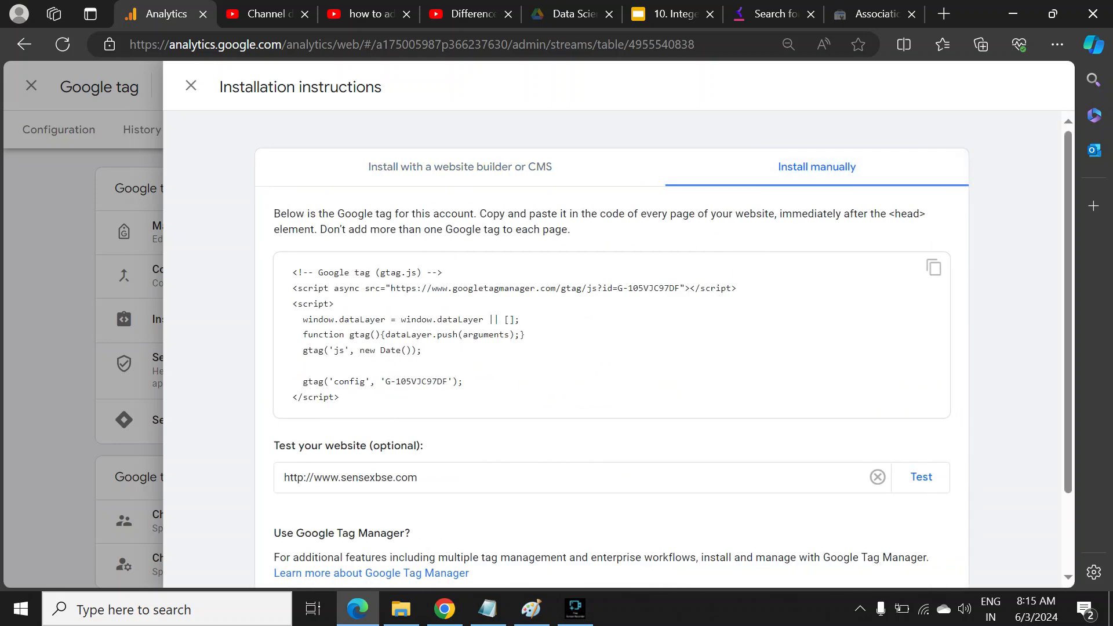
{"action": "scroll", "coordinate": [611, 348], "scroll_direction": "down", "scroll_amount": 2}
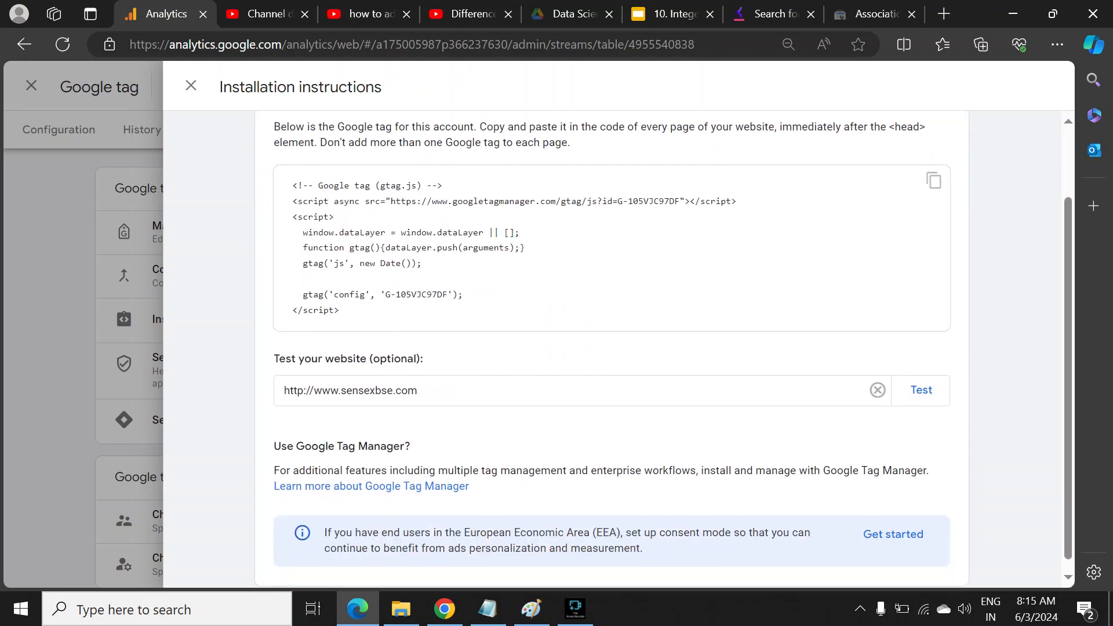
{"action": "scroll", "coordinate": [611, 348], "scroll_direction": "up", "scroll_amount": 2}
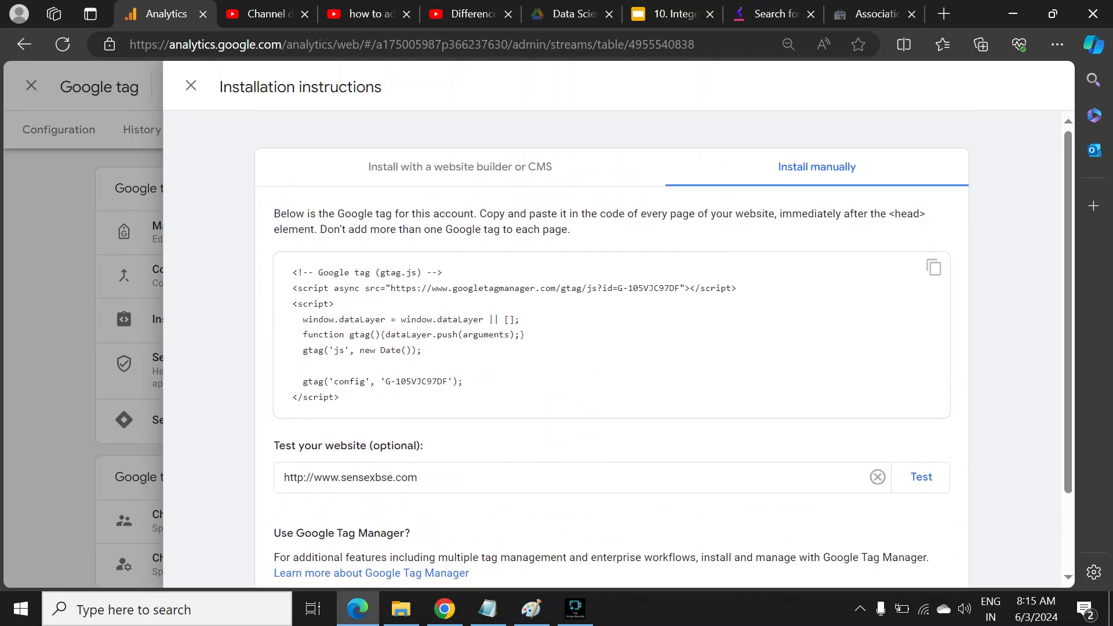
{"action": "left_click", "coordinate": [934, 267]}
{"action": "scroll", "coordinate": [611, 348], "scroll_direction": "down", "scroll_amount": 2}
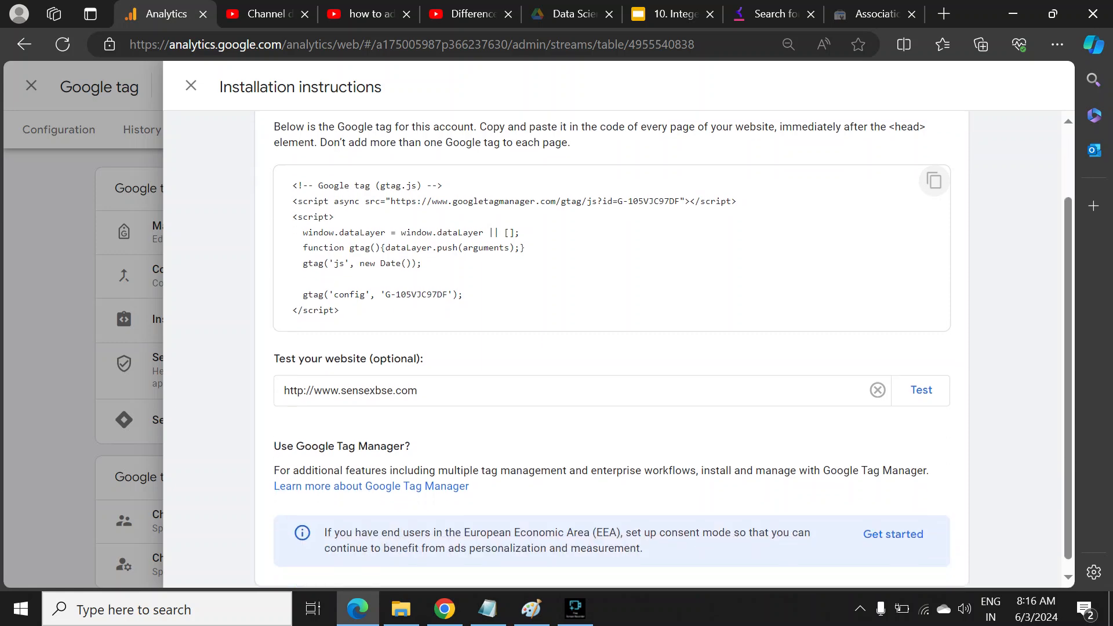
{"action": "left_click", "coordinate": [418, 390]}
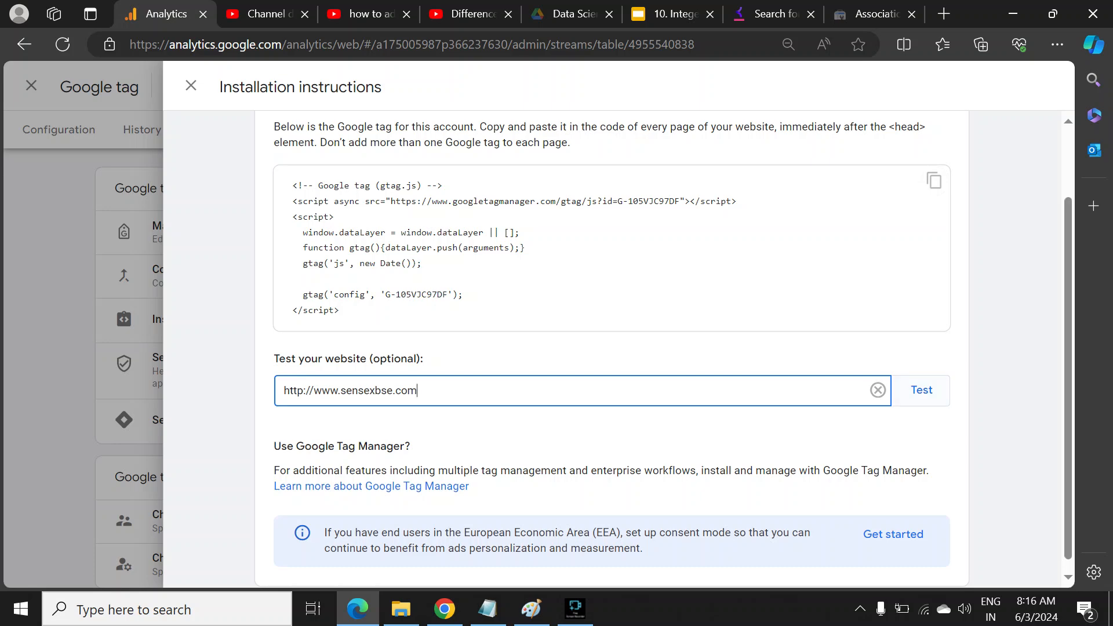
{"action": "key", "text": "Return"}
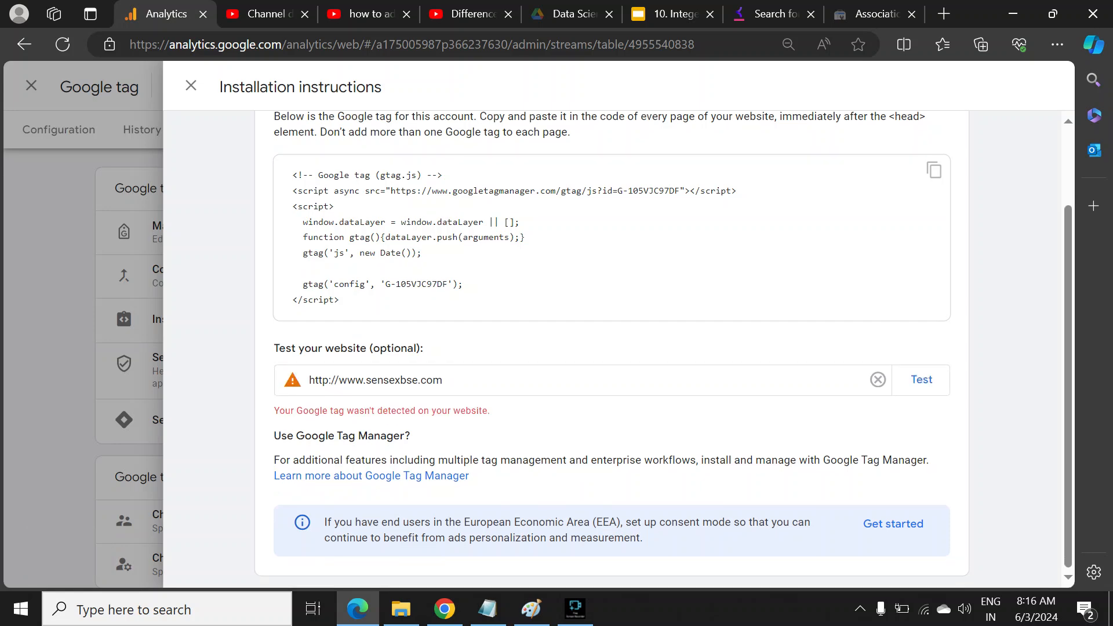
Step: Close the installation instructions and the web stream details to return to the data streams list
{"action": "scroll", "coordinate": [664, 347], "scroll_direction": "up", "scroll_amount": 2}
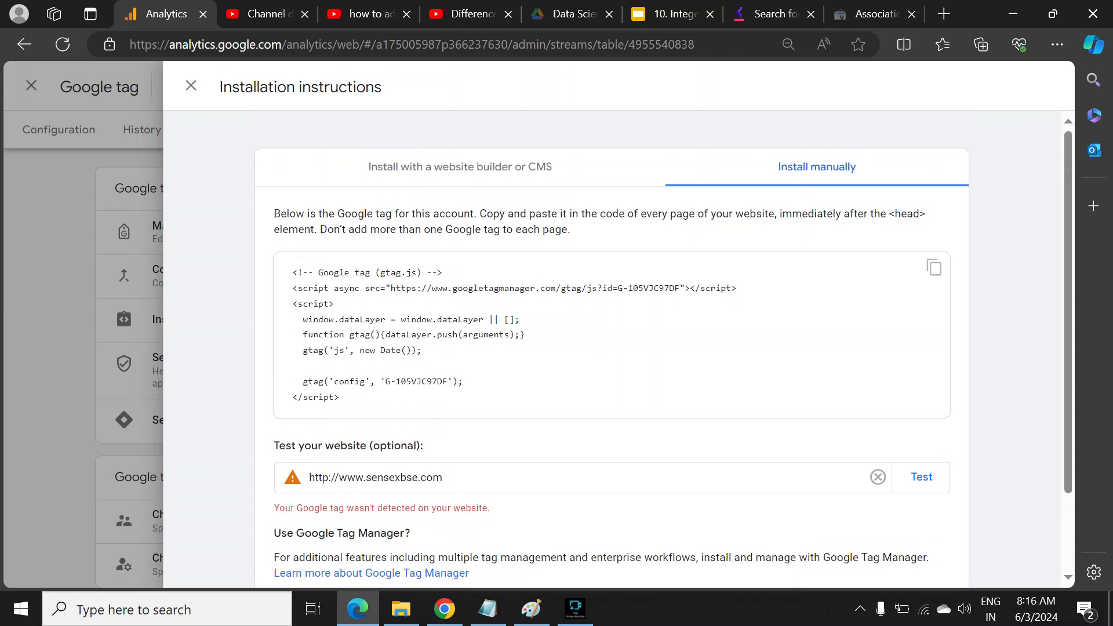
{"action": "scroll", "coordinate": [664, 348], "scroll_direction": "down", "scroll_amount": 2}
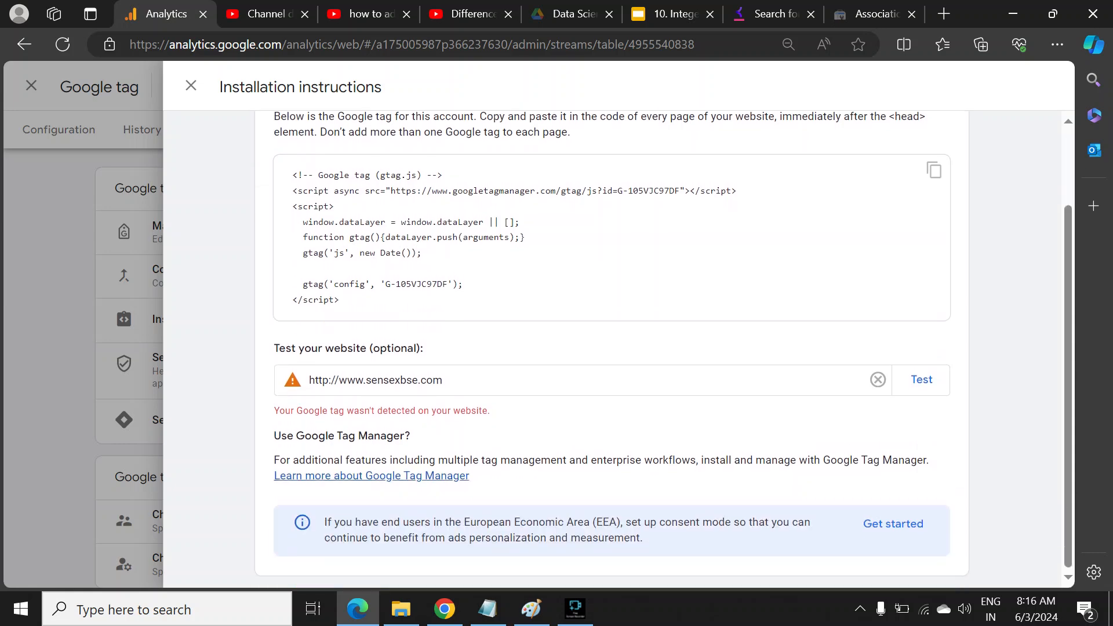
{"action": "scroll", "coordinate": [664, 348], "scroll_direction": "up", "scroll_amount": 2}
{"action": "left_click", "coordinate": [190, 85]}
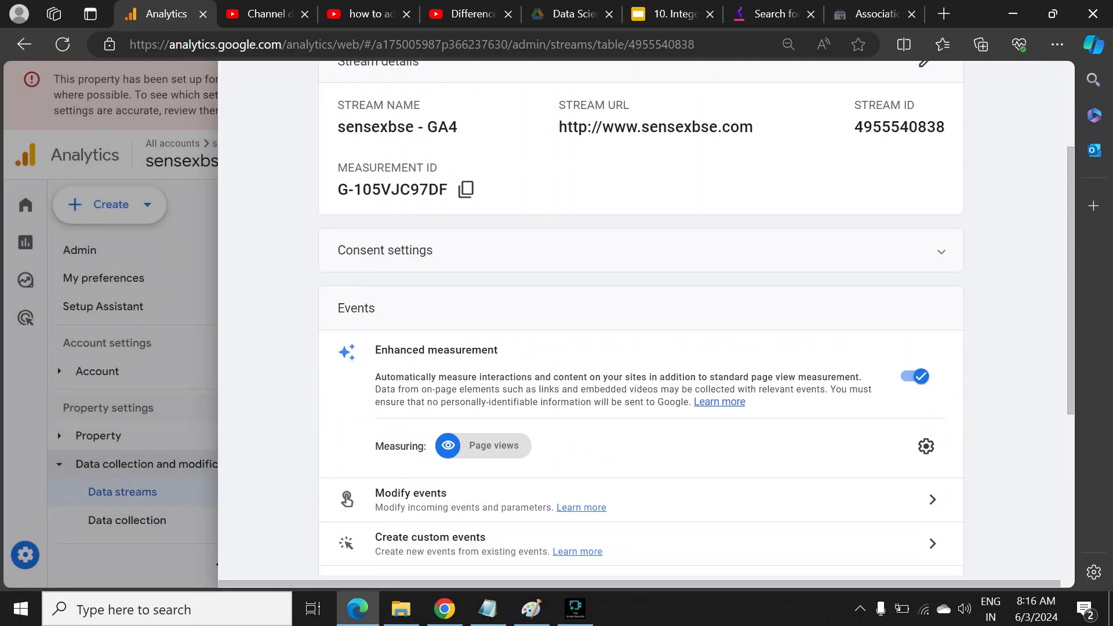
{"action": "left_click", "coordinate": [249, 86]}
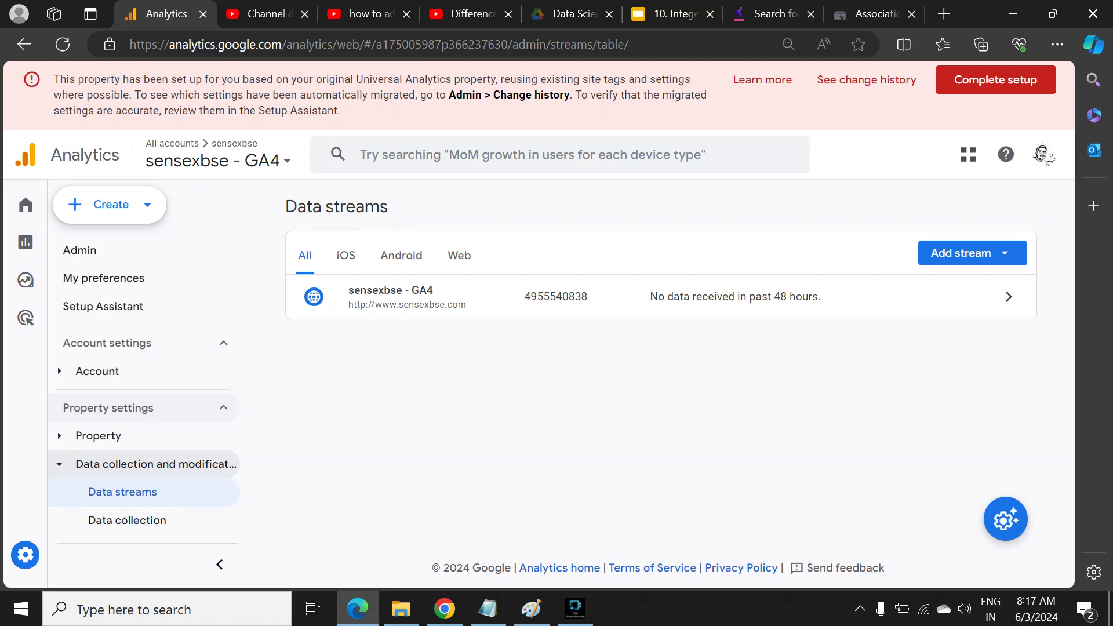
{"action": "left_click", "coordinate": [575, 609]}
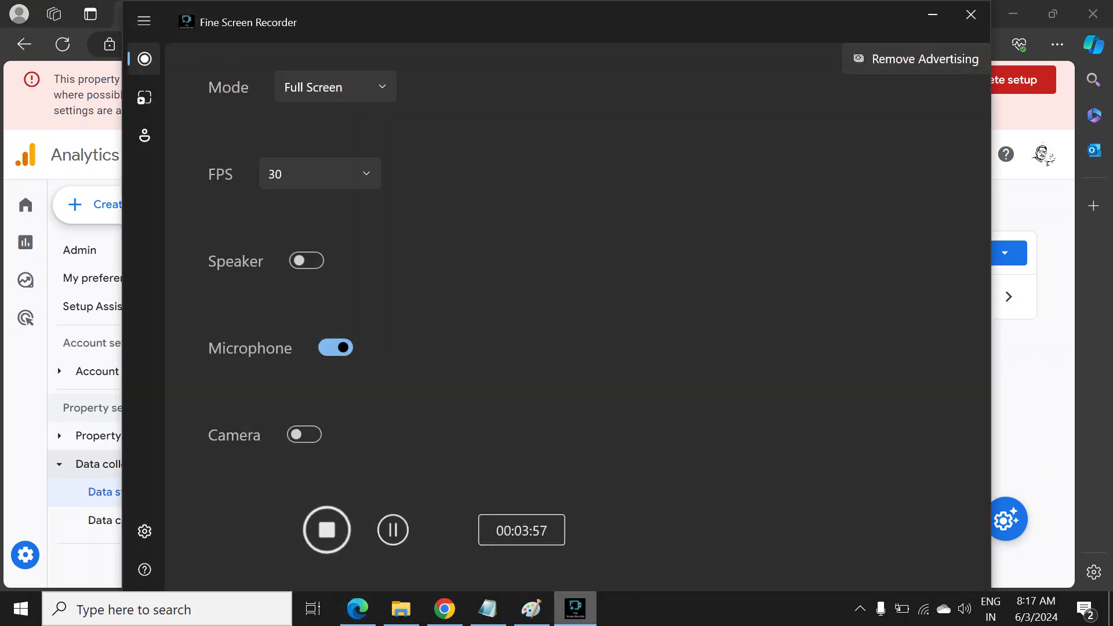